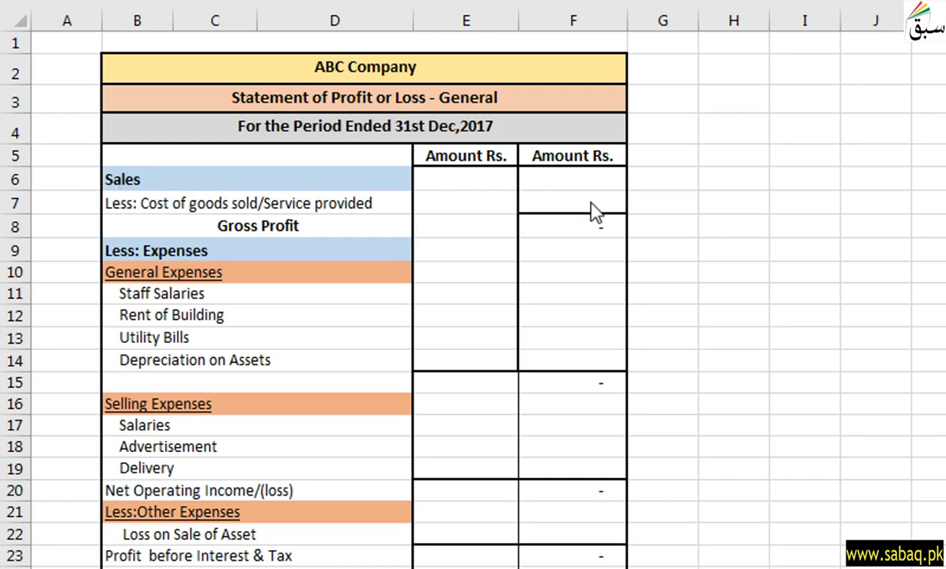
Step: Enter 800,000 as the Sales amount in cell F6
{"action": "double_click", "coordinate": [585, 179]}
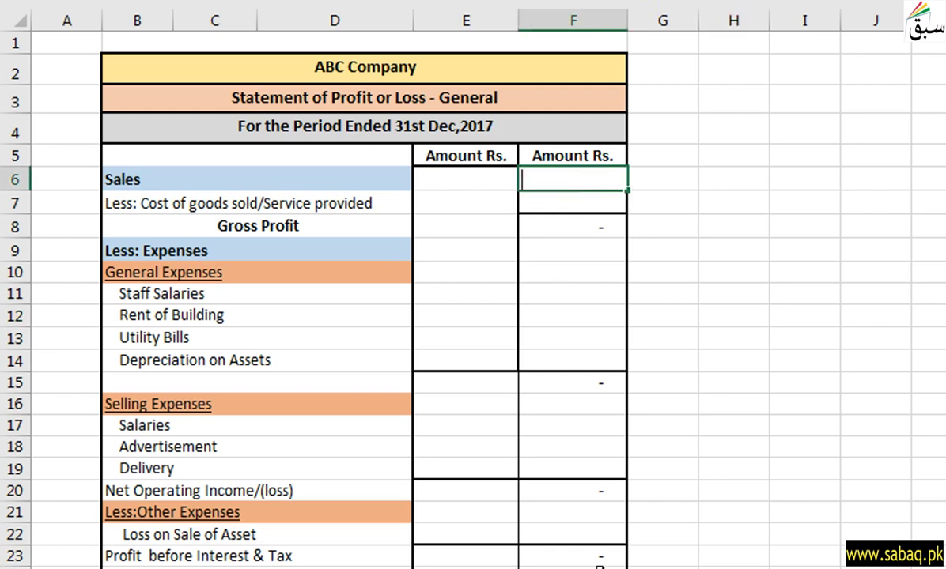
{"action": "left_click", "coordinate": [569, 179]}
{"action": "type", "text": "800"}
{"action": "type", "text": "000"}
{"action": "left_click", "coordinate": [667, 259]}
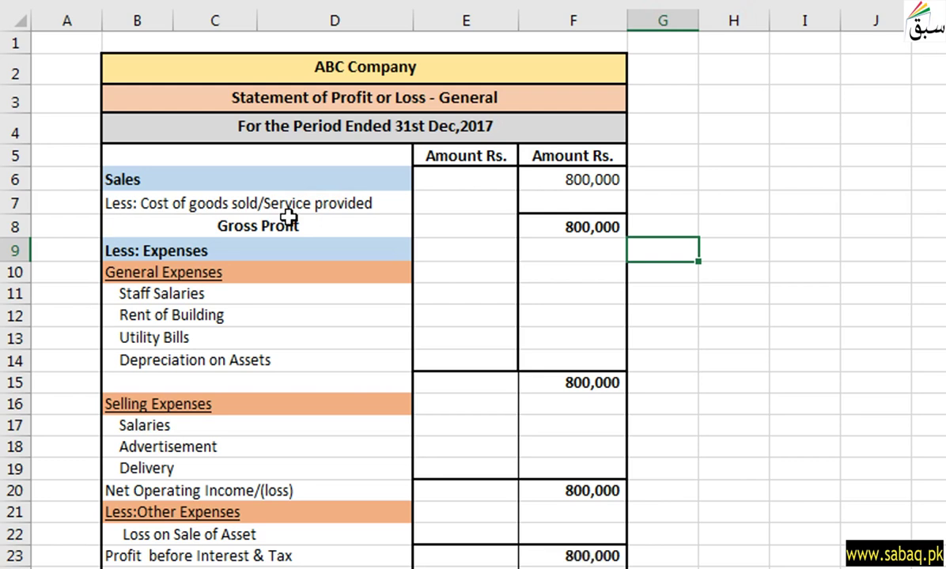
Step: Enter 400,000 as the cost of goods sold/service provided in cell F7
{"action": "left_click", "coordinate": [596, 201]}
{"action": "type", "text": "400,"}
{"action": "type", "text": "00000"}
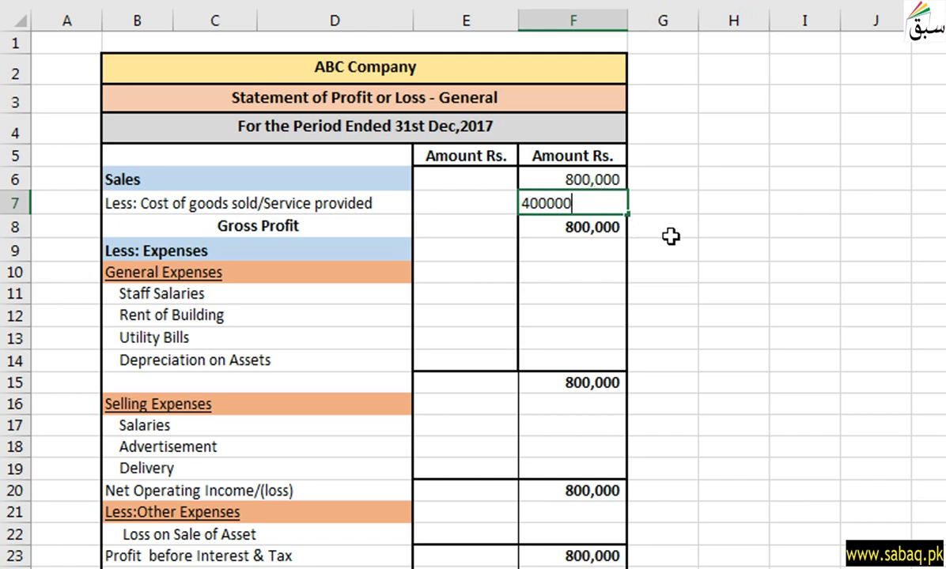
{"action": "left_click", "coordinate": [670, 233]}
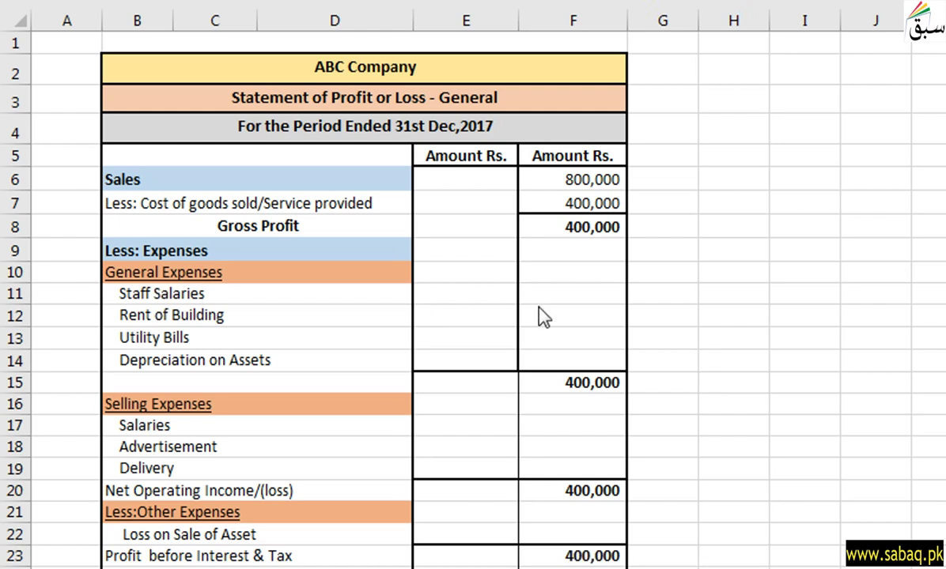
Step: Under General Expenses, enter 80,000 for Staff Salaries in E11 and 20,000 for Rent of Building in E12
{"action": "left_click", "coordinate": [490, 303]}
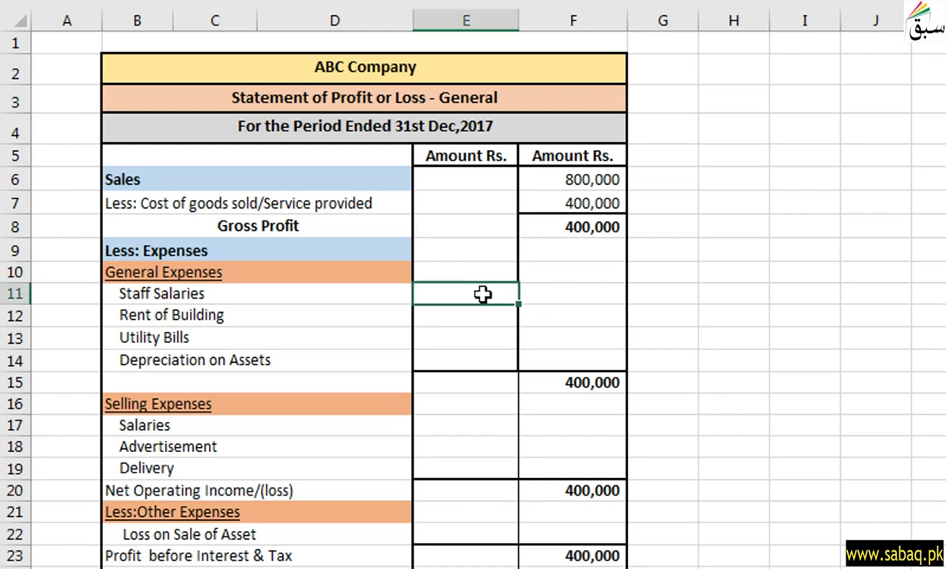
{"action": "type", "text": "80000"}
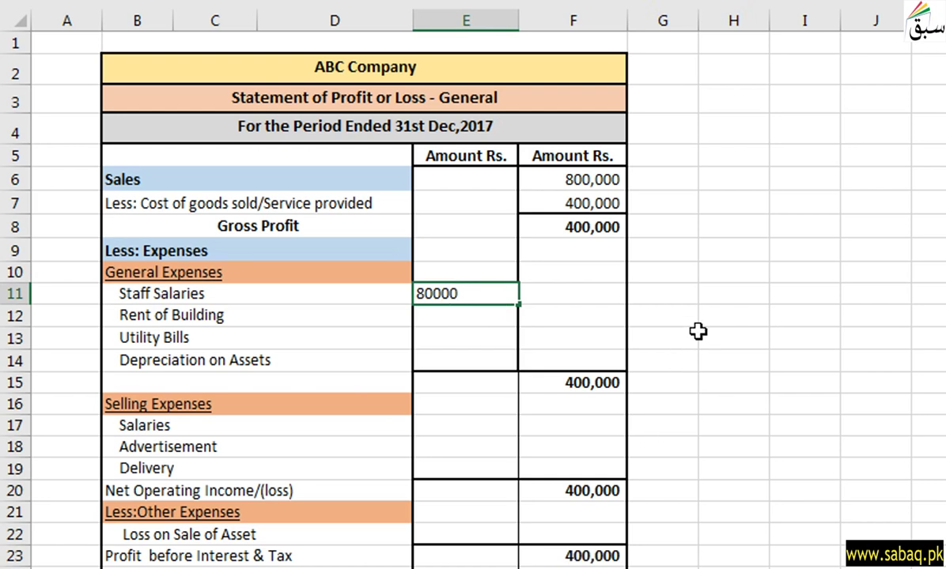
{"action": "left_click", "coordinate": [697, 331]}
{"action": "left_click", "coordinate": [479, 314]}
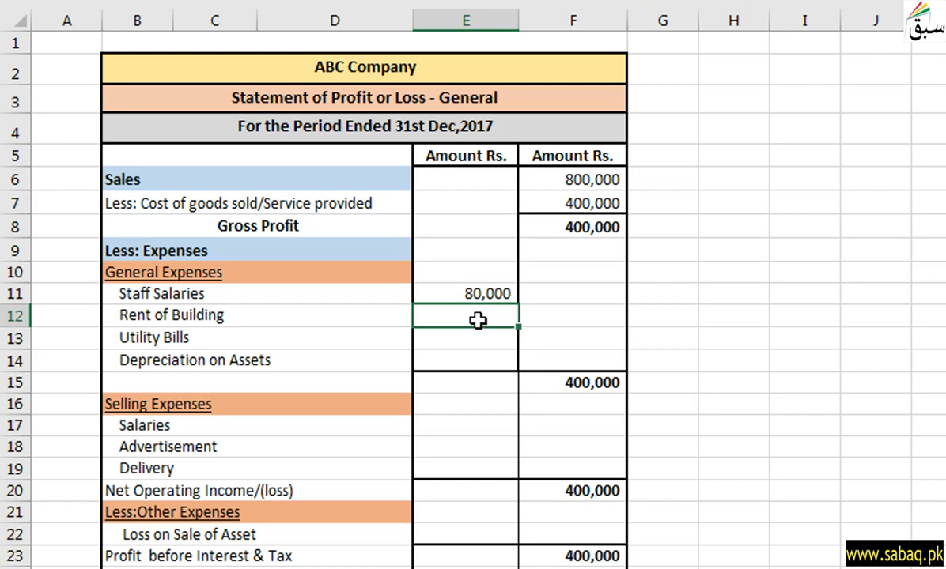
{"action": "type", "text": "20000"}
{"action": "key", "text": "Tab"}
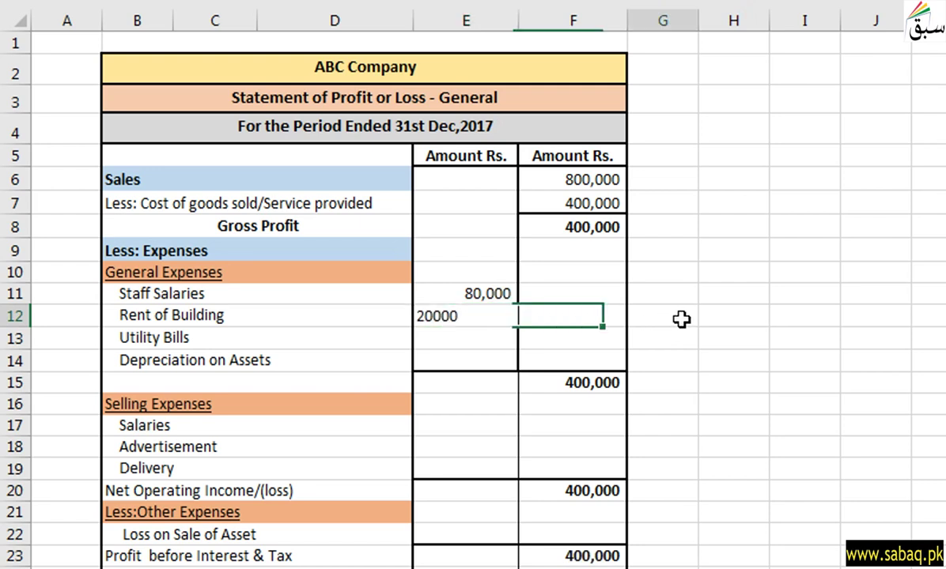
Step: Enter 10,000 for Utility Bills in E13 and 5,000 for Depreciation on Assets in E14
{"action": "left_click", "coordinate": [492, 338]}
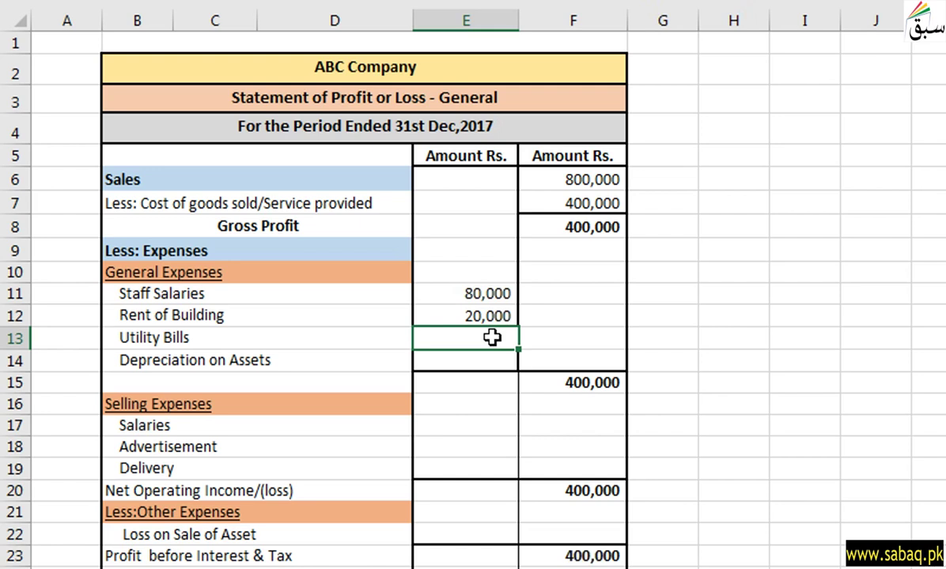
{"action": "type", "text": "10,"}
{"action": "type", "text": "0000"}
{"action": "left_click", "coordinate": [686, 336]}
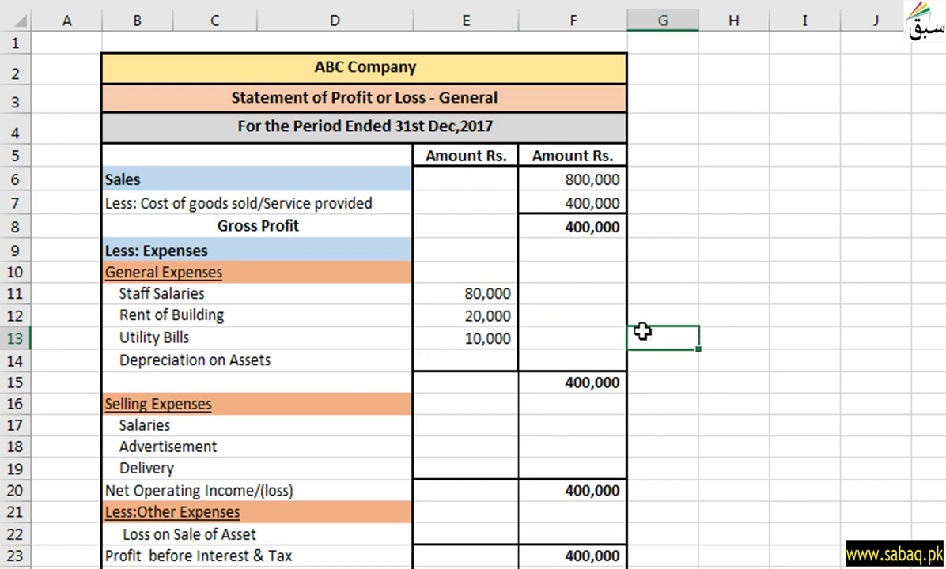
{"action": "left_click", "coordinate": [475, 361]}
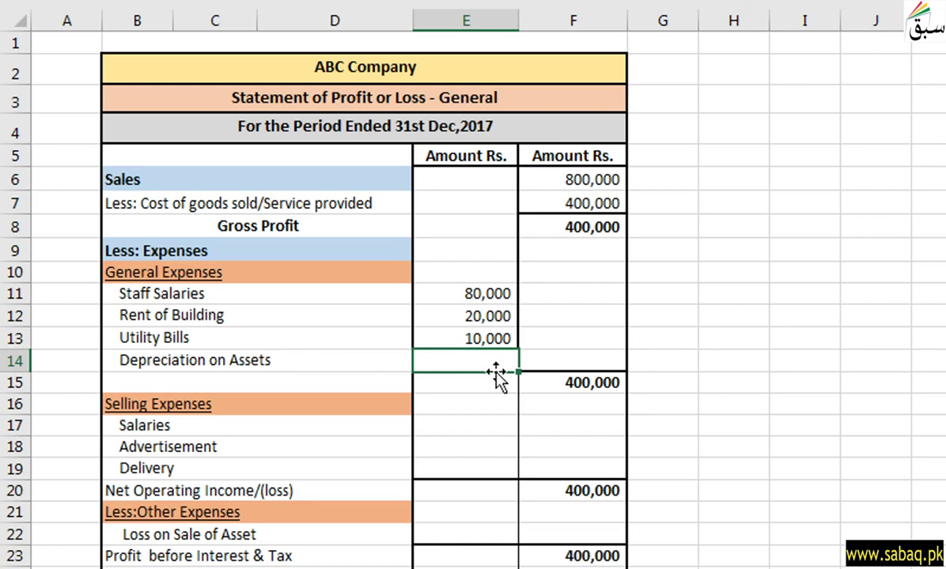
{"action": "type", "text": "5000"}
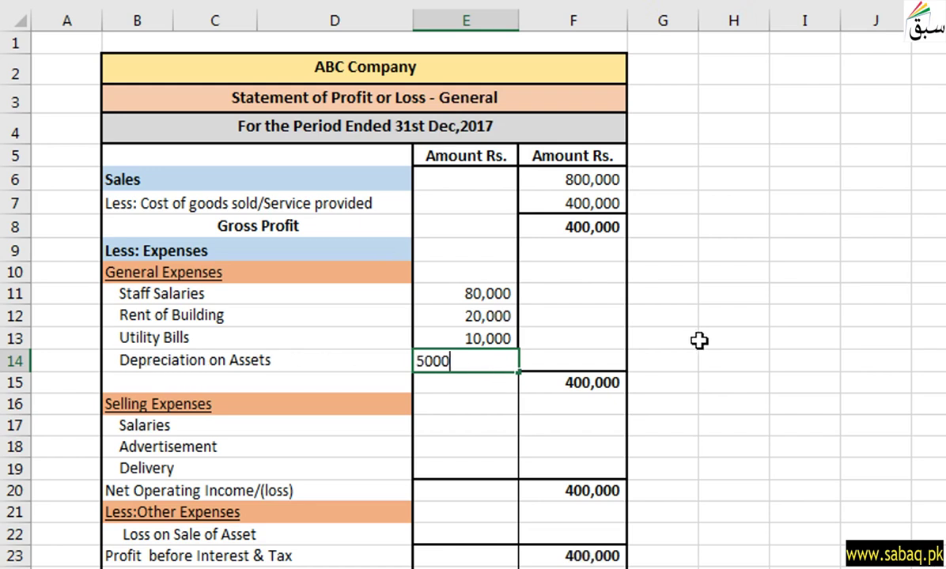
{"action": "left_click", "coordinate": [701, 339]}
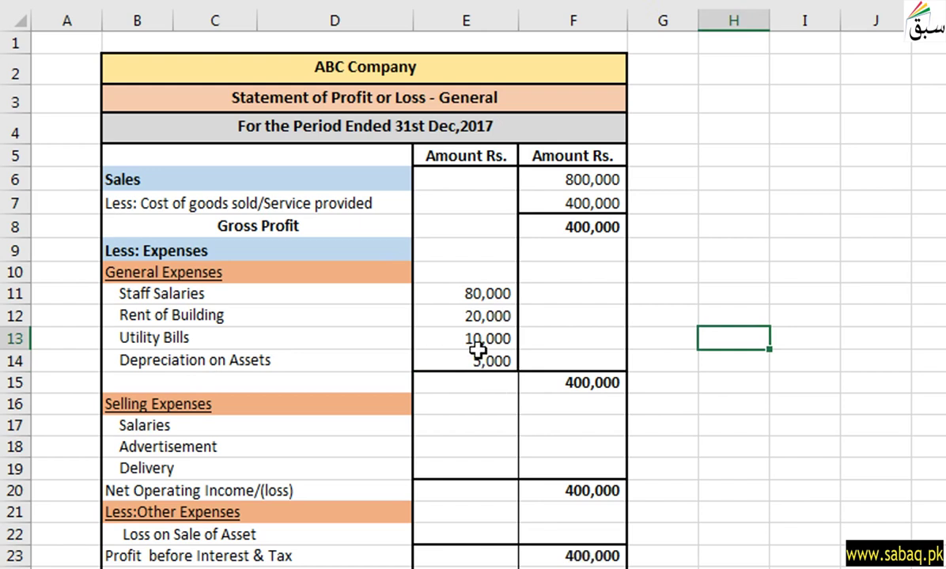
Step: Enter the general expenses total of 115,000 in cell F14, beside the depreciation amount
{"action": "left_click", "coordinate": [573, 566]}
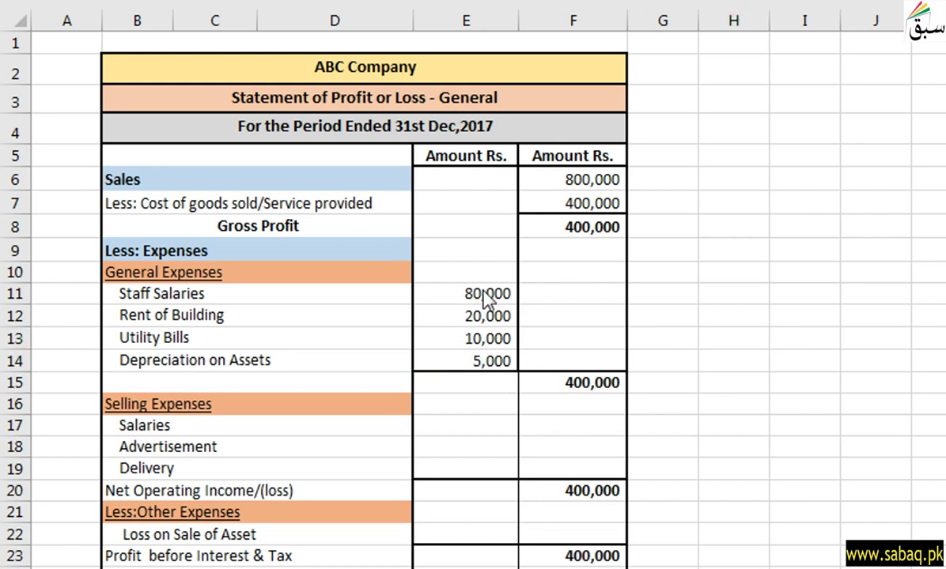
{"action": "left_click", "coordinate": [592, 363]}
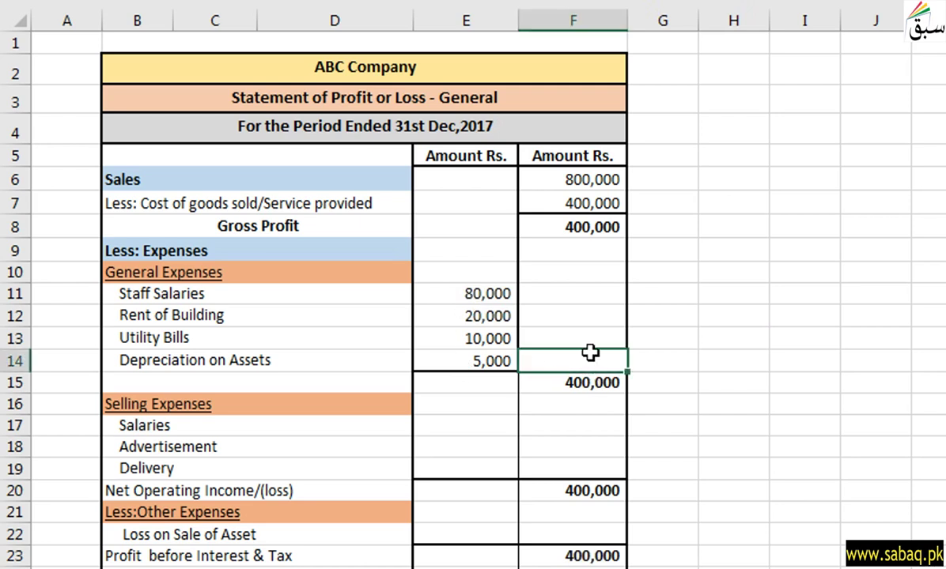
{"action": "type", "text": "115000"}
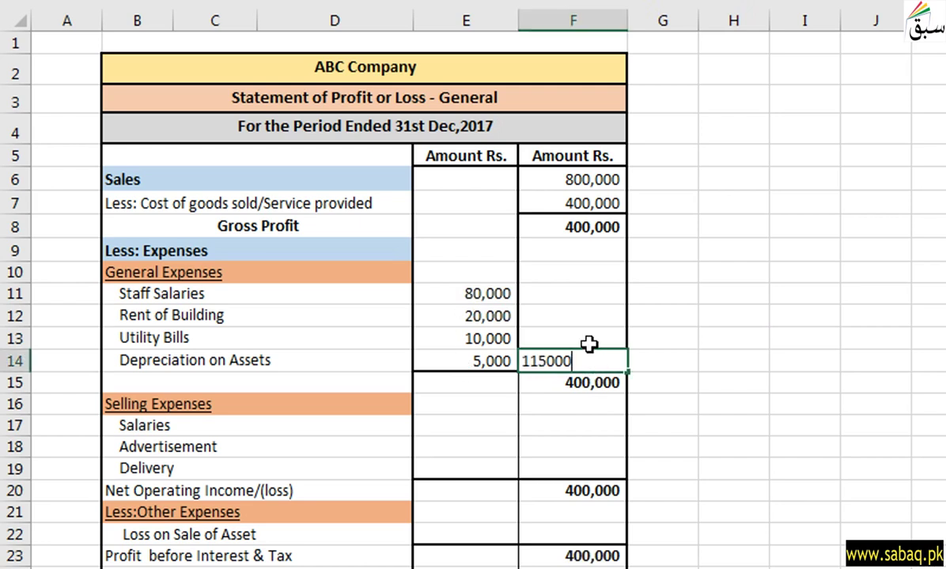
{"action": "left_click", "coordinate": [661, 341]}
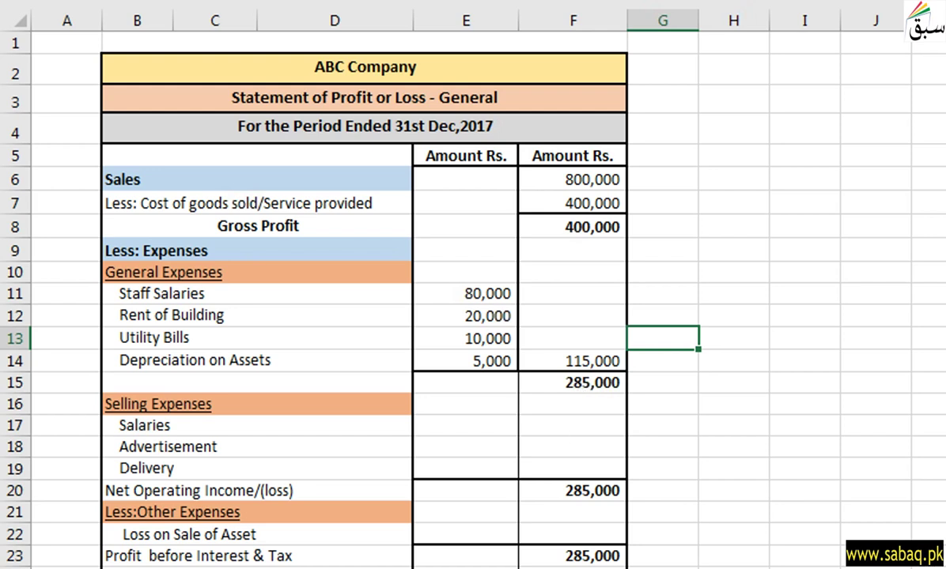
Step: Under Selling Expenses, enter 50,000 for Salaries in E17 and 10,000 for Advertisement in E18
{"action": "left_click", "coordinate": [581, 396]}
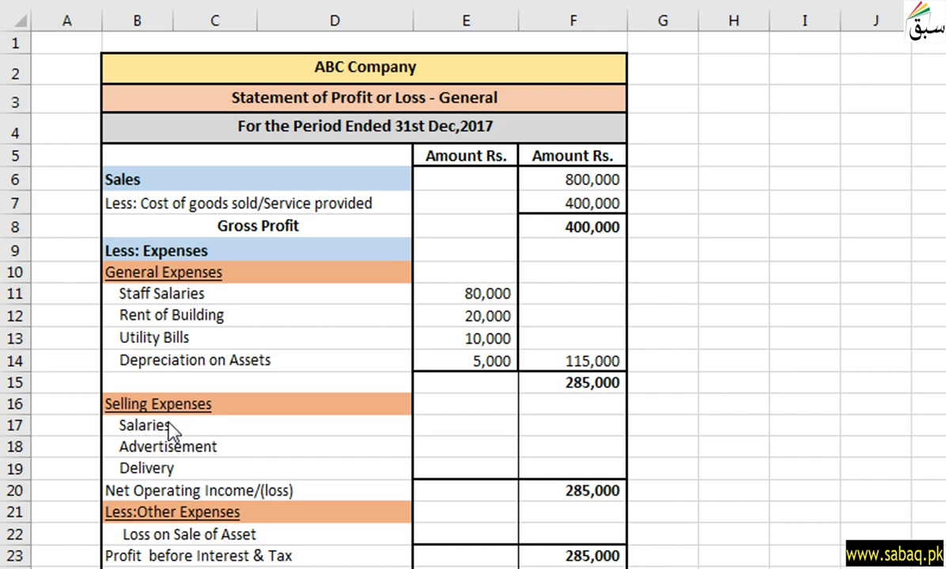
{"action": "key", "text": "Up"}
{"action": "left_click", "coordinate": [485, 426]}
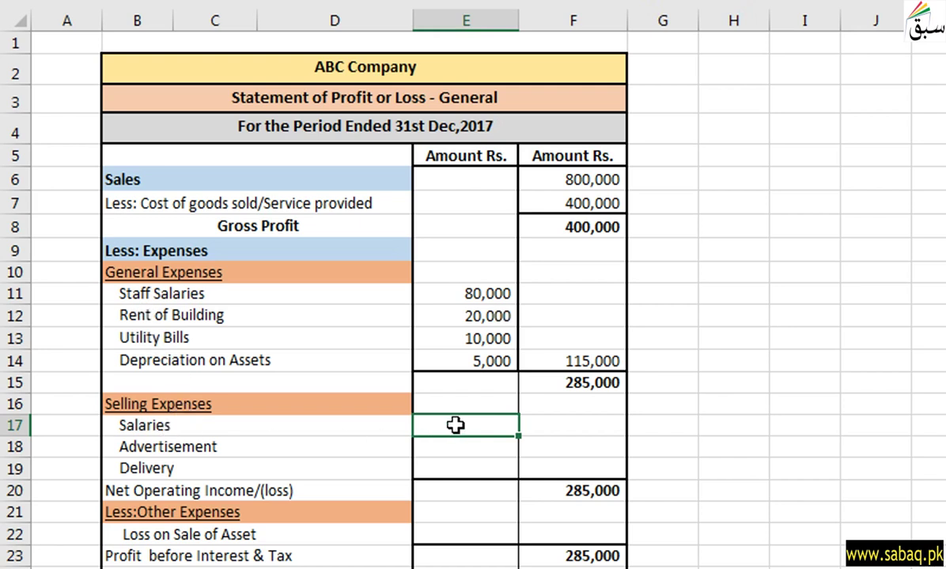
{"action": "type", "text": "5000"}
{"action": "left_click", "coordinate": [728, 403]}
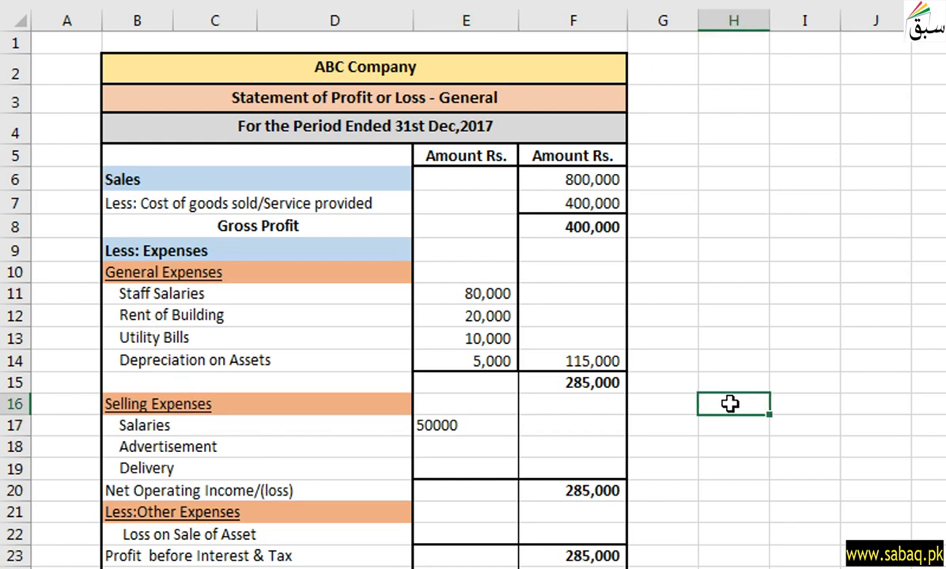
{"action": "left_click", "coordinate": [472, 448]}
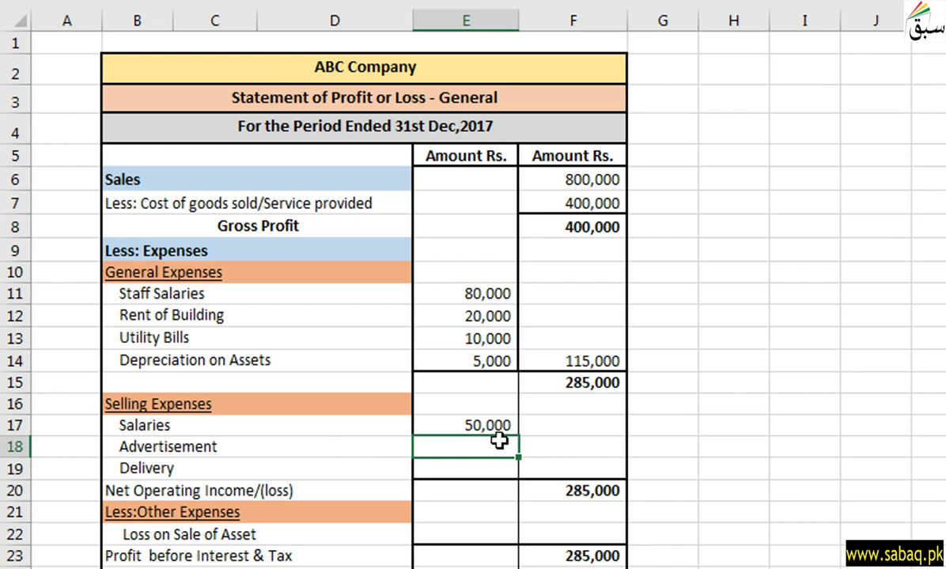
{"action": "type", "text": "10000"}
{"action": "left_click", "coordinate": [524, 386]}
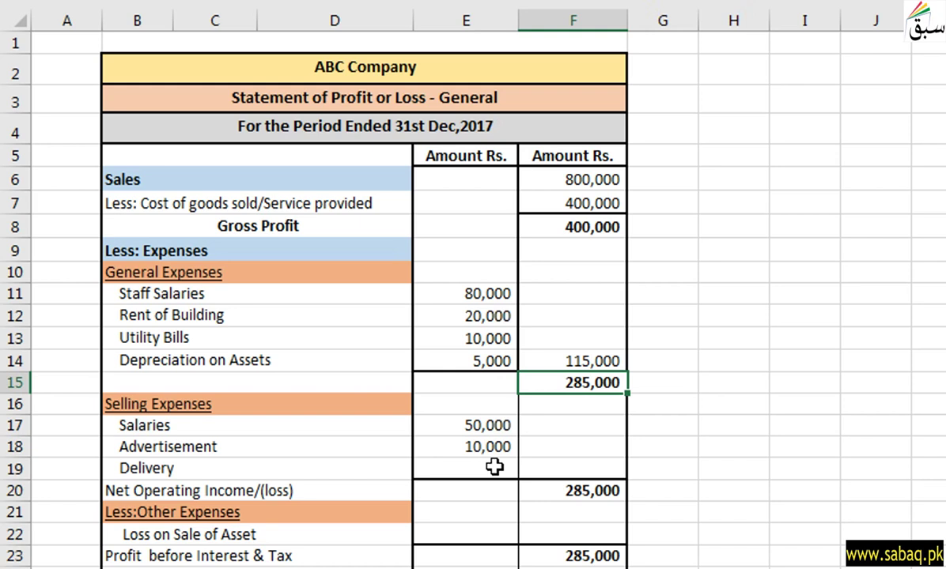
{"action": "type", "text": "1"}
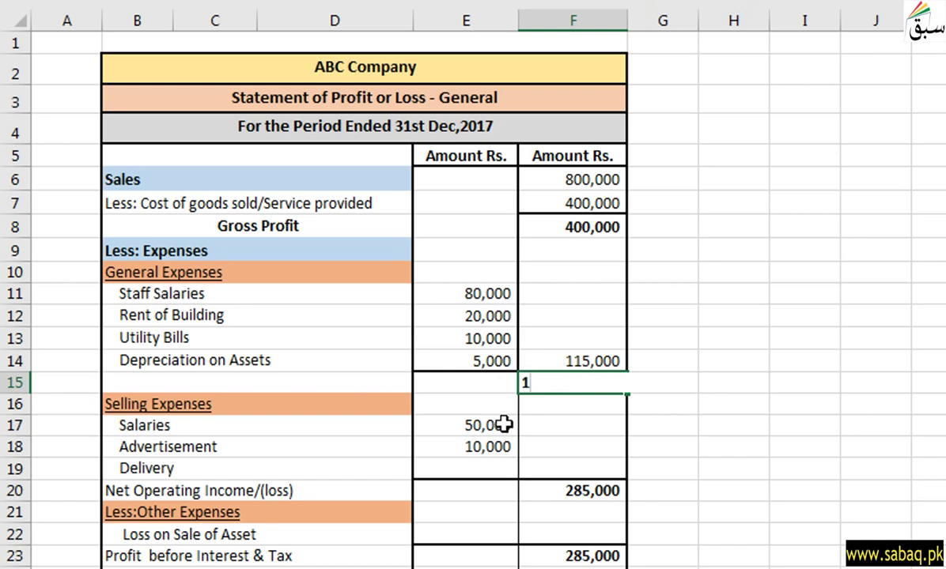
{"action": "left_click", "coordinate": [474, 467]}
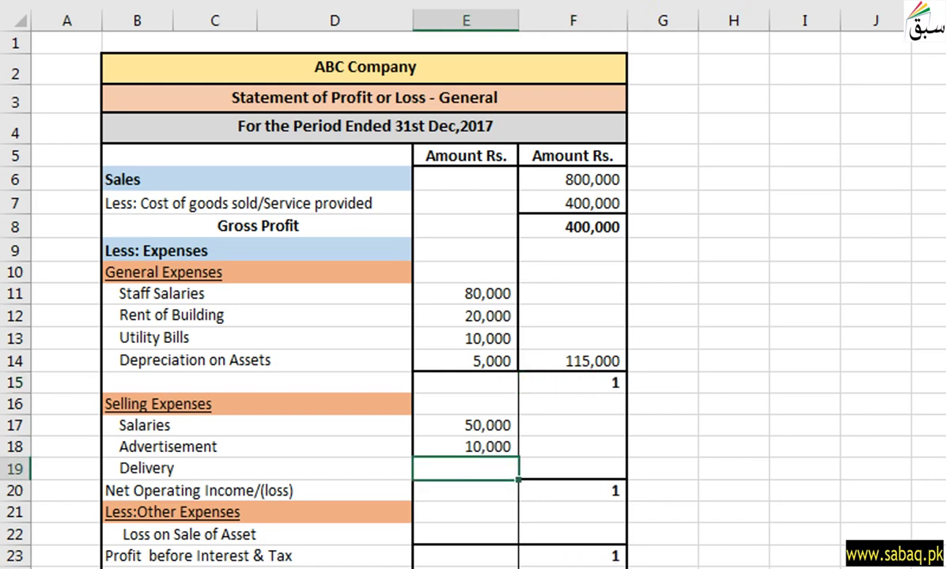
{"action": "key", "text": "ctrl+z"}
Step: Enter 1,000 as the Delivery expense in cell E19
{"action": "left_click", "coordinate": [479, 466]}
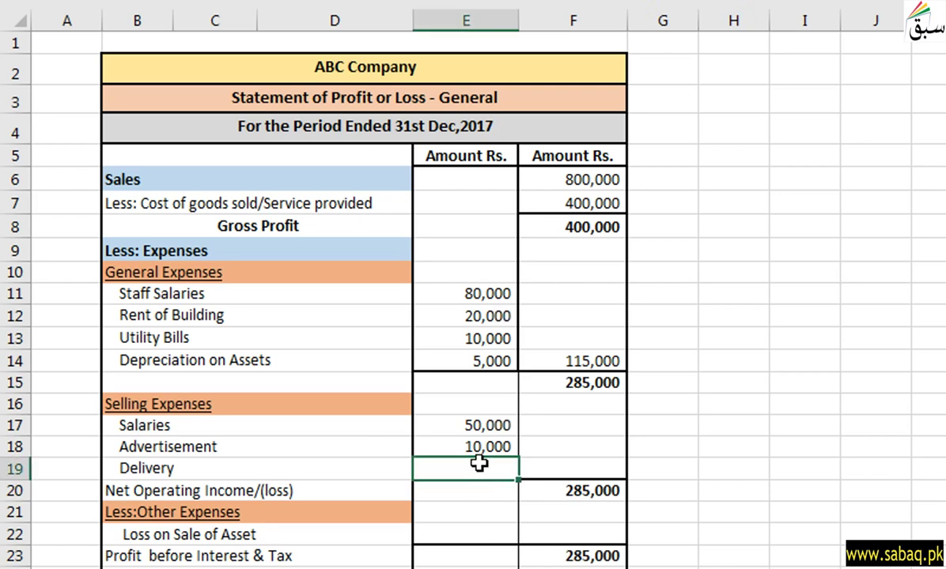
{"action": "type", "text": "1000"}
{"action": "left_click", "coordinate": [722, 492]}
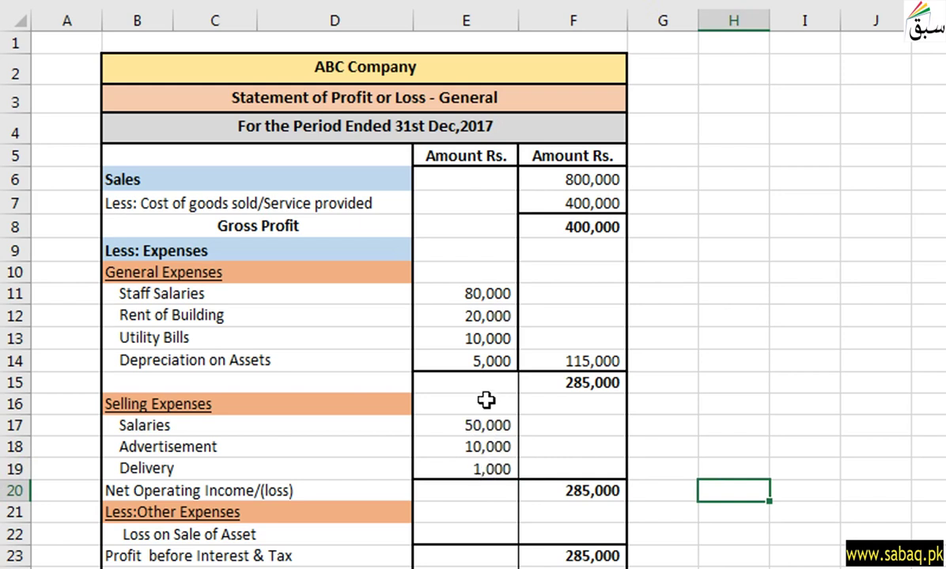
Step: Enter the selling expenses total of 61,000 in cell F19, beside the delivery amount
{"action": "left_click", "coordinate": [571, 468]}
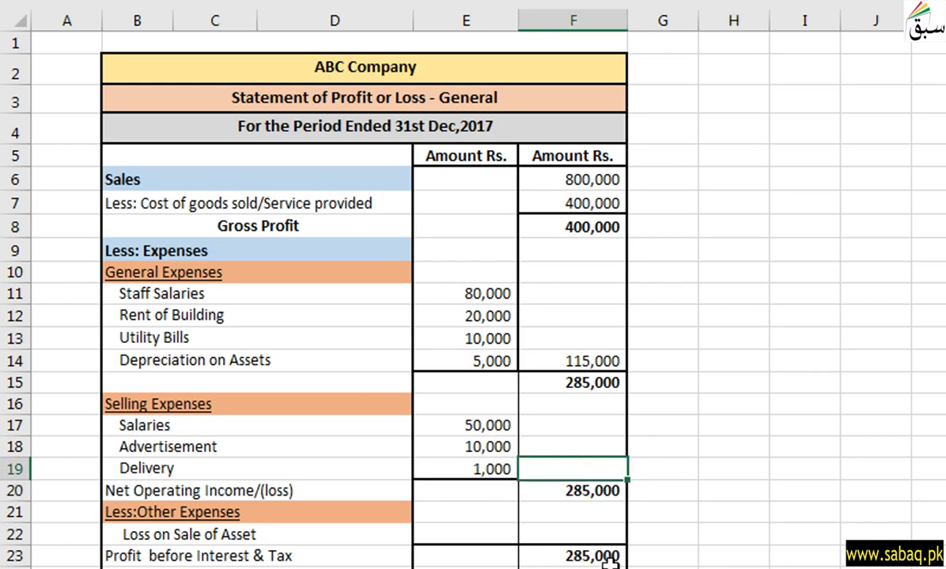
{"action": "double_click", "coordinate": [598, 470]}
{"action": "type", "text": "61,000"}
{"action": "left_click", "coordinate": [703, 462]}
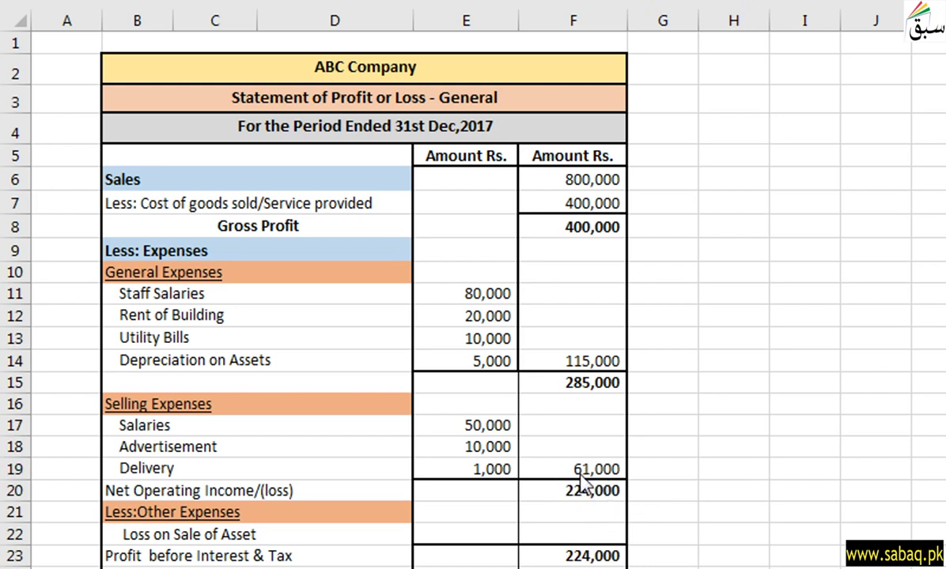
{"action": "left_click", "coordinate": [733, 468]}
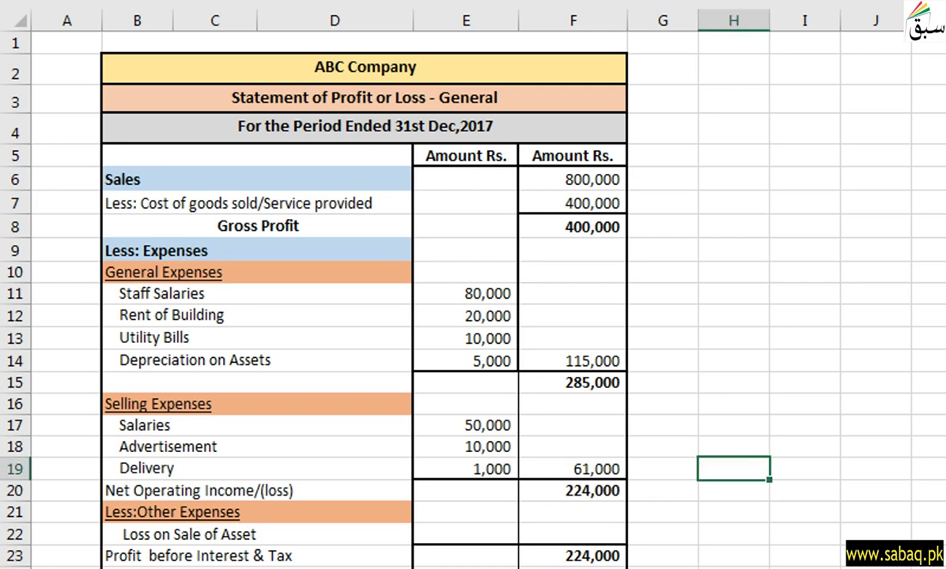
Step: Under Other Expenses, enter 2,000 for Loss on Sale of Asset in cell F22
{"action": "scroll", "coordinate": [442, 301], "scroll_direction": "down", "scroll_amount": 1}
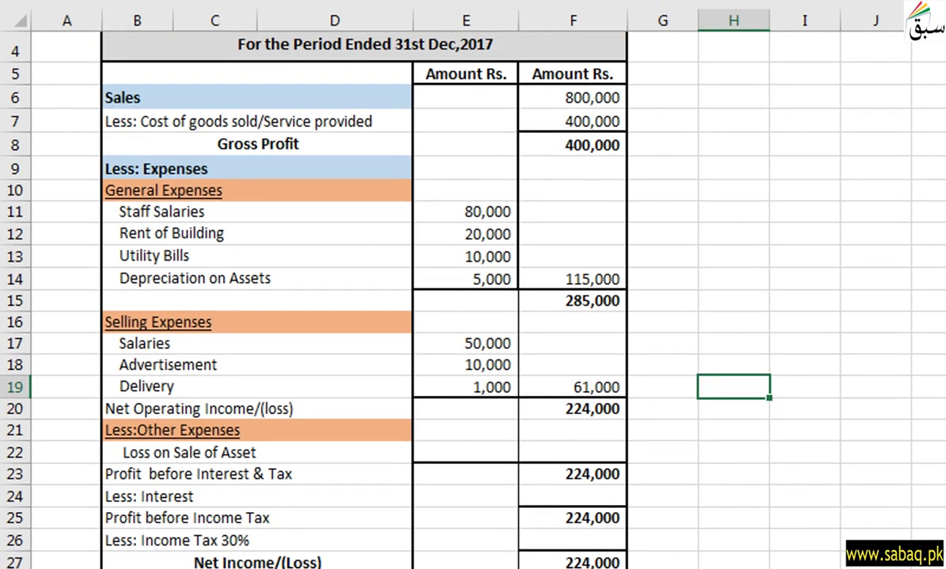
{"action": "scroll", "coordinate": [443, 301], "scroll_direction": "down", "scroll_amount": 1}
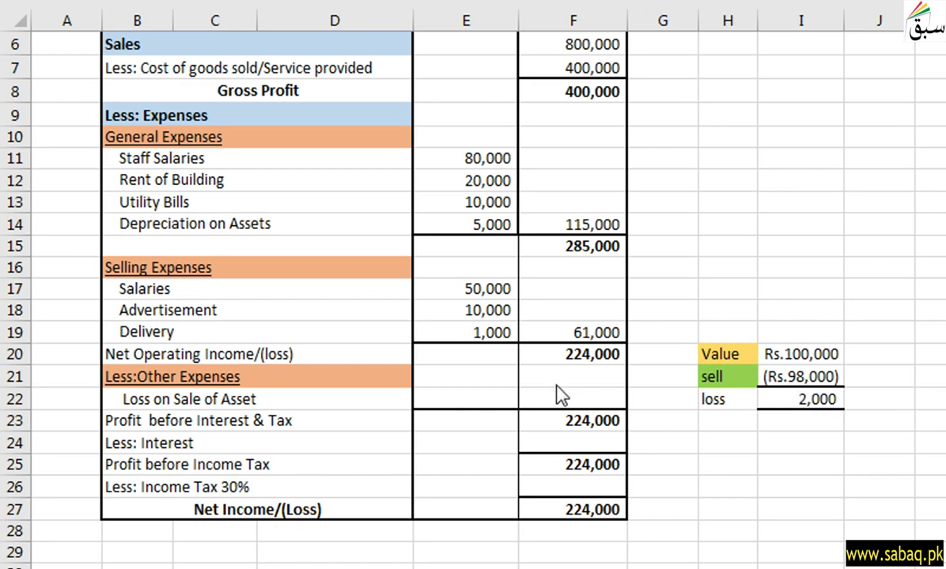
{"action": "left_click", "coordinate": [589, 395]}
{"action": "type", "text": "2000"}
{"action": "left_click", "coordinate": [710, 415]}
{"action": "left_click", "coordinate": [697, 466]}
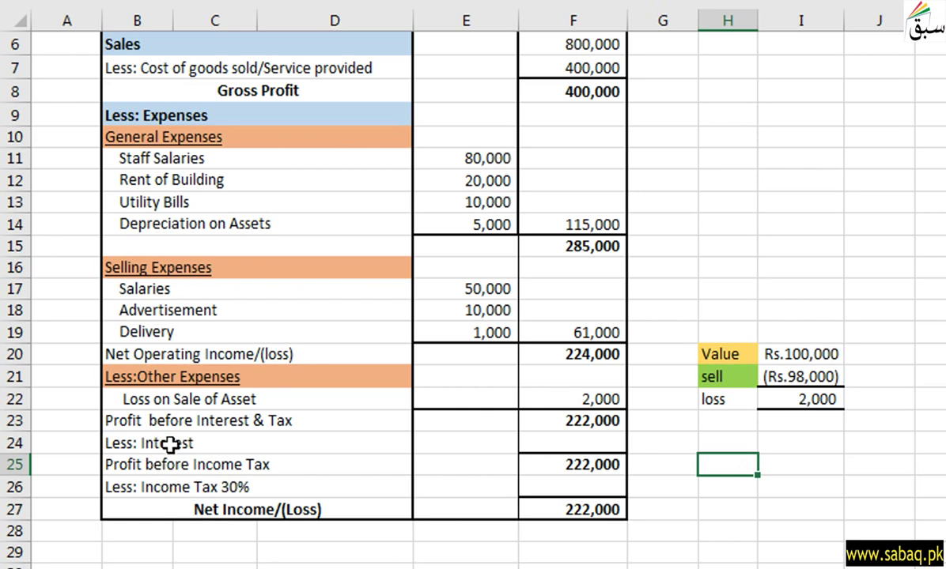
Step: Enter 10,000 as the Interest deduction in cell F24
{"action": "left_click", "coordinate": [592, 443]}
{"action": "type", "text": "10000"}
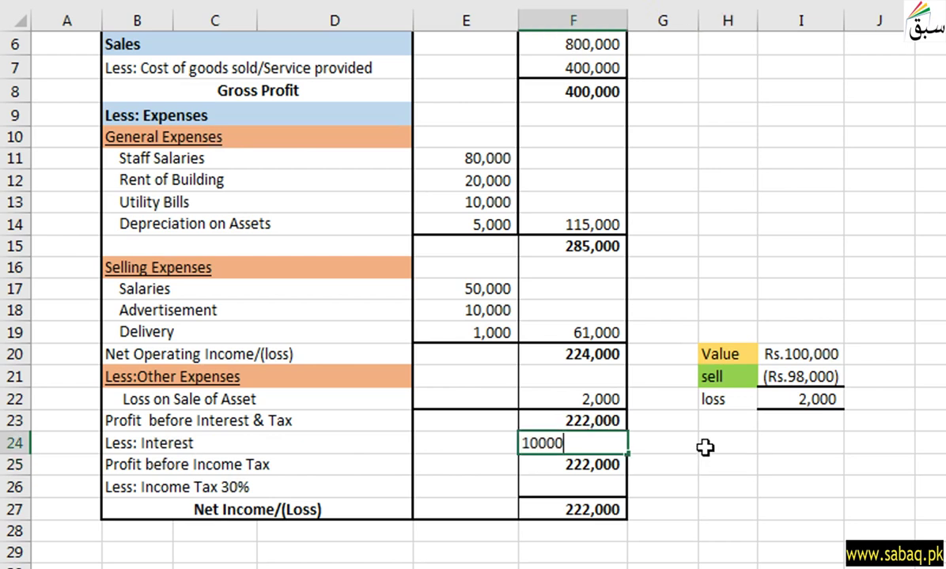
{"action": "left_click", "coordinate": [675, 451]}
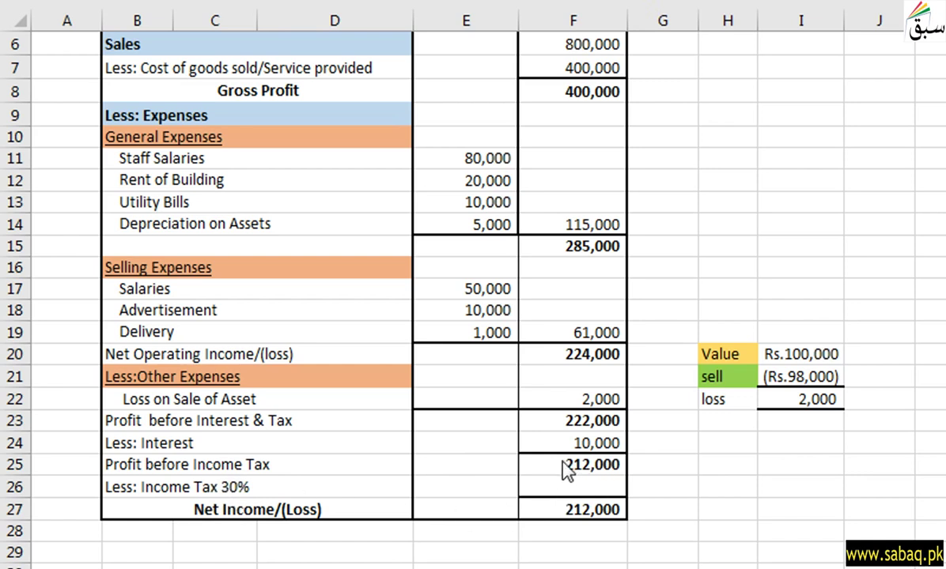
Step: Calculate 30% income tax on the pre-tax profit in spare cell H25 with the formula =212000*30/100
{"action": "left_click", "coordinate": [734, 484]}
{"action": "left_click", "coordinate": [724, 464]}
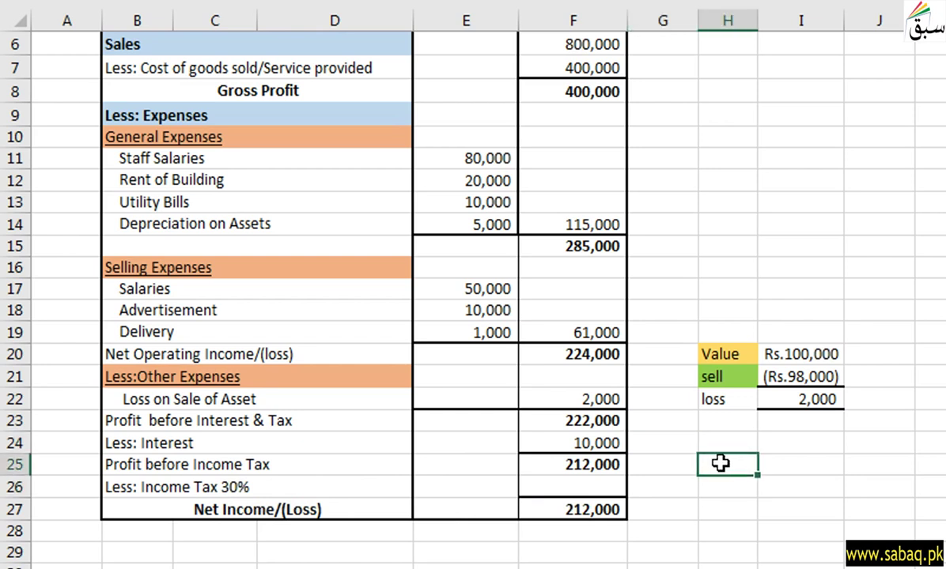
{"action": "type", "text": "=212000*30/100"}
{"action": "key", "text": "Return"}
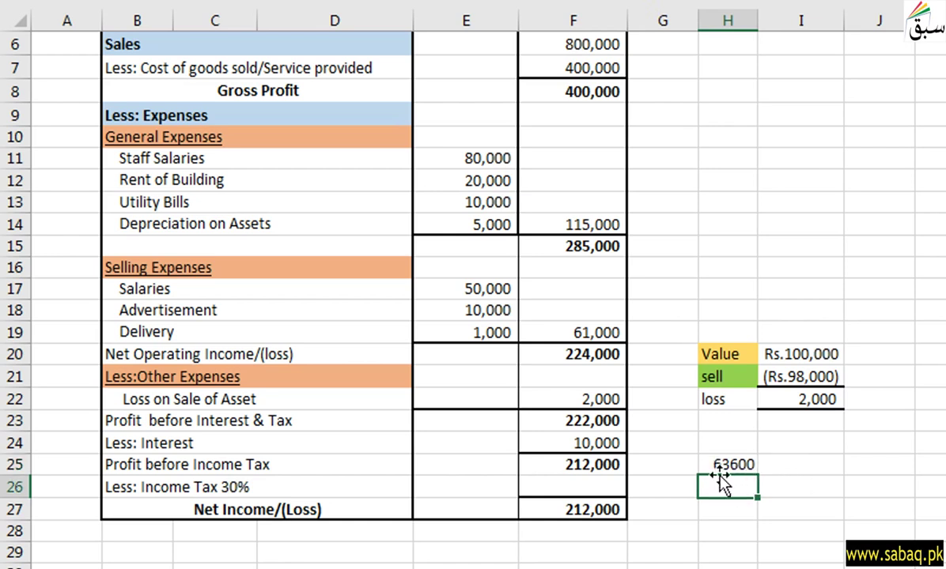
Step: Enter 63,600 as the 30% Income Tax deduction in cell F26
{"action": "left_click", "coordinate": [605, 482]}
{"action": "type", "text": "6"}
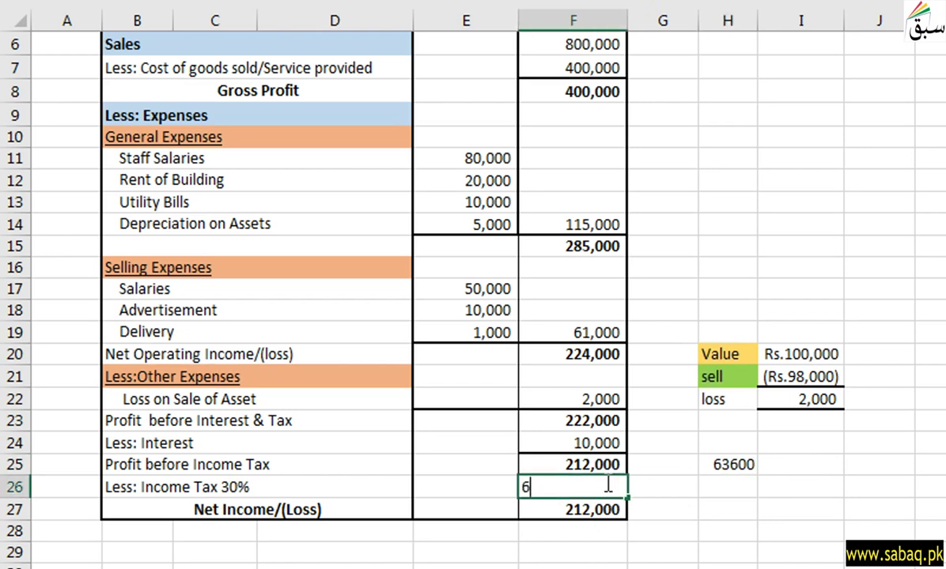
{"action": "type", "text": "3600"}
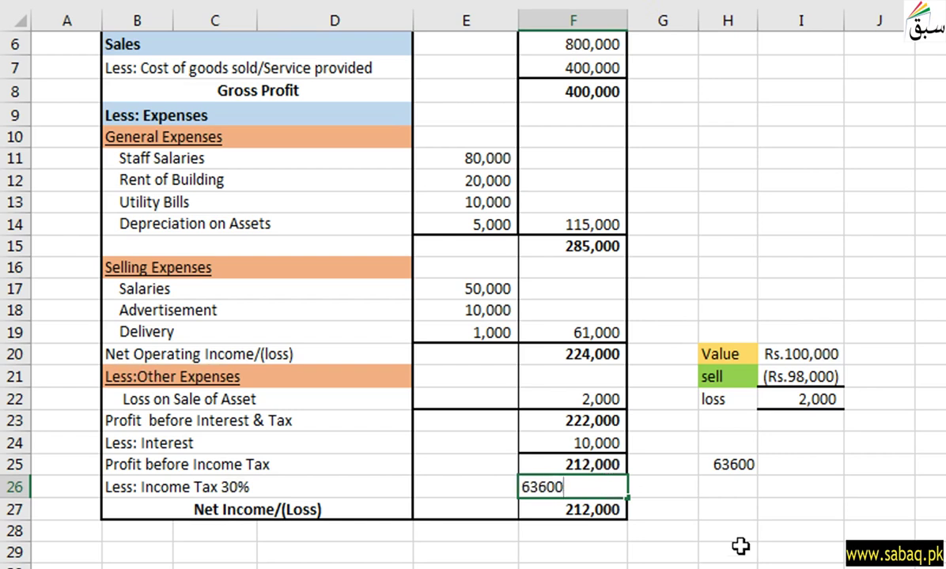
{"action": "left_click", "coordinate": [727, 510]}
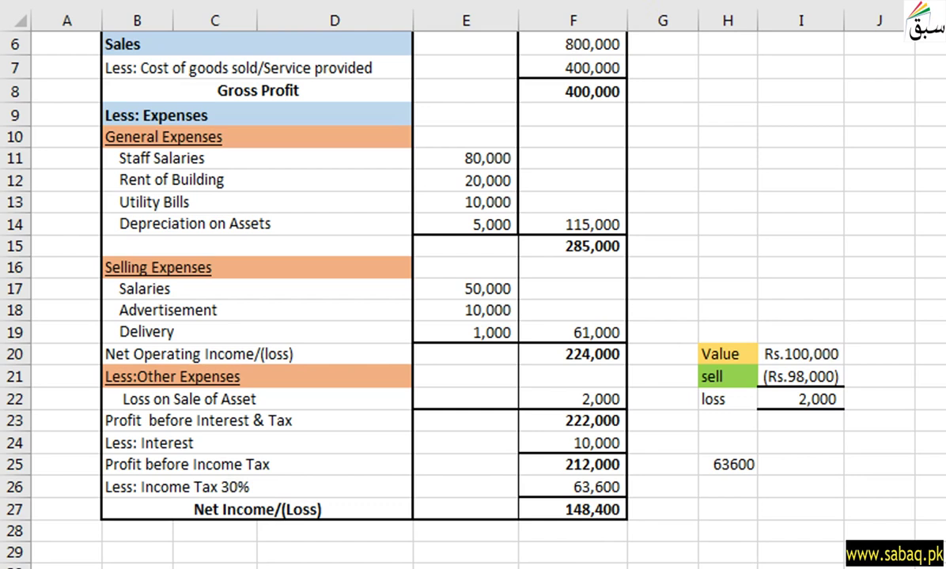
{"action": "left_click", "coordinate": [728, 553]}
{"action": "scroll", "coordinate": [443, 284], "scroll_direction": "up", "scroll_amount": 2}
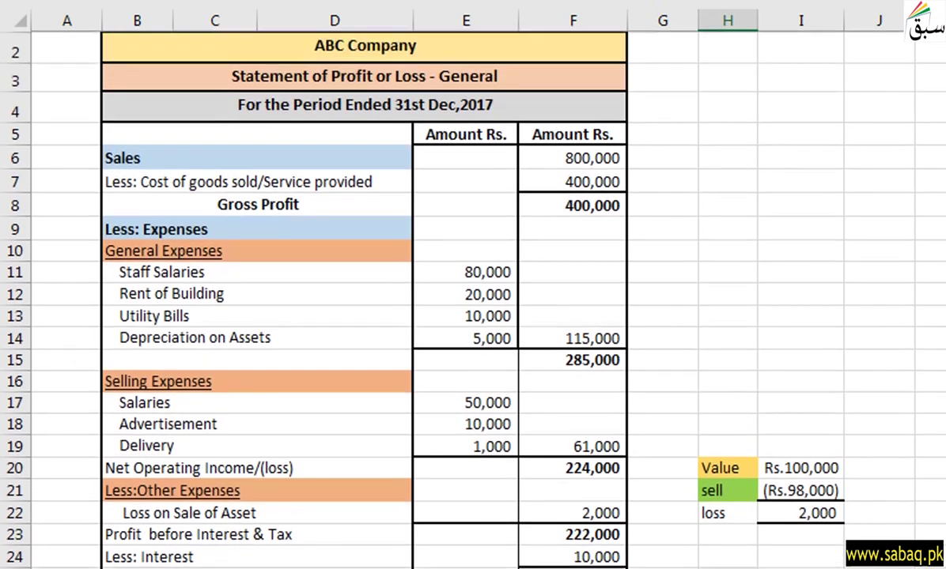